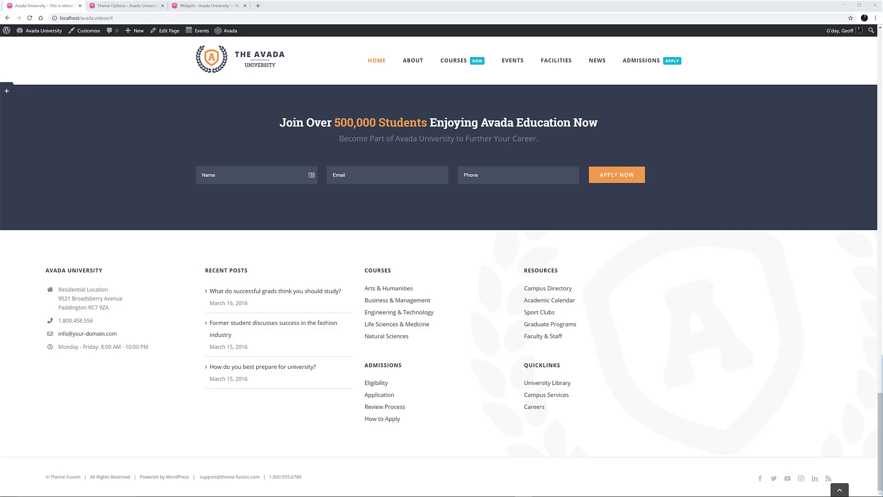
Show Avada's Footer Content options with 5 footer columns and footer widgets on, comparing with the live site.
{"action": "left_click", "coordinate": [124, 6]}
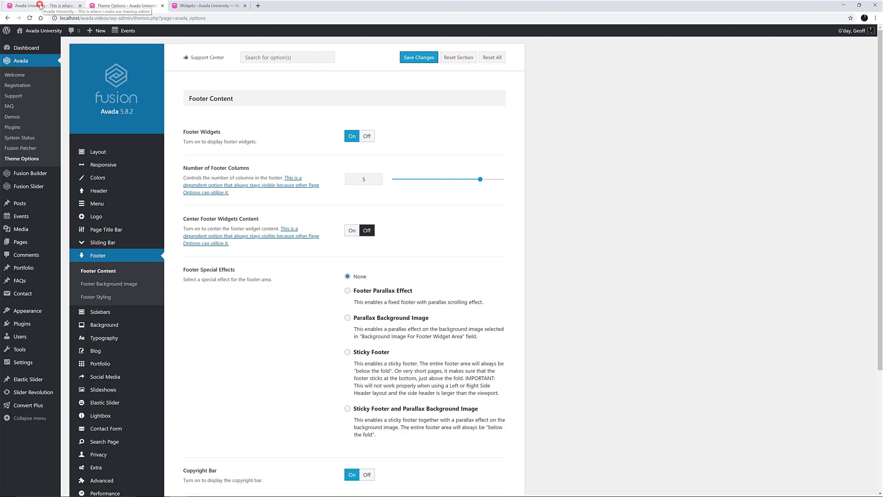
{"action": "left_click", "coordinate": [40, 6]}
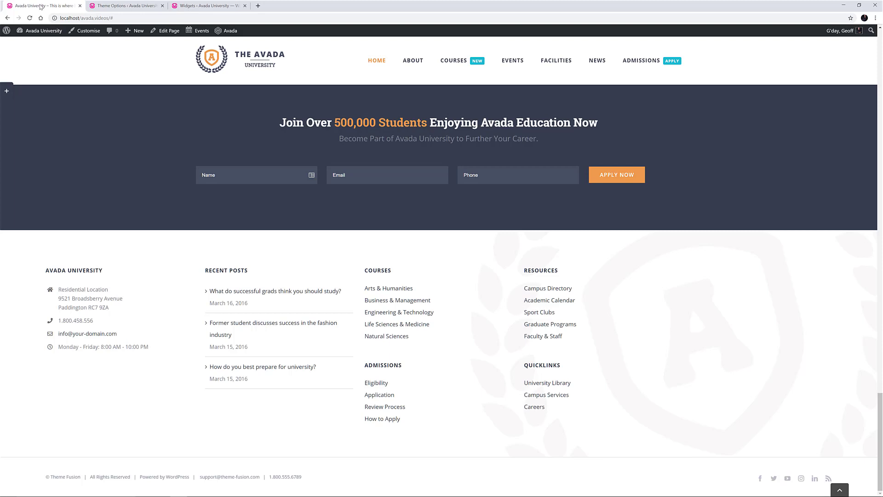
{"action": "left_click", "coordinate": [130, 7]}
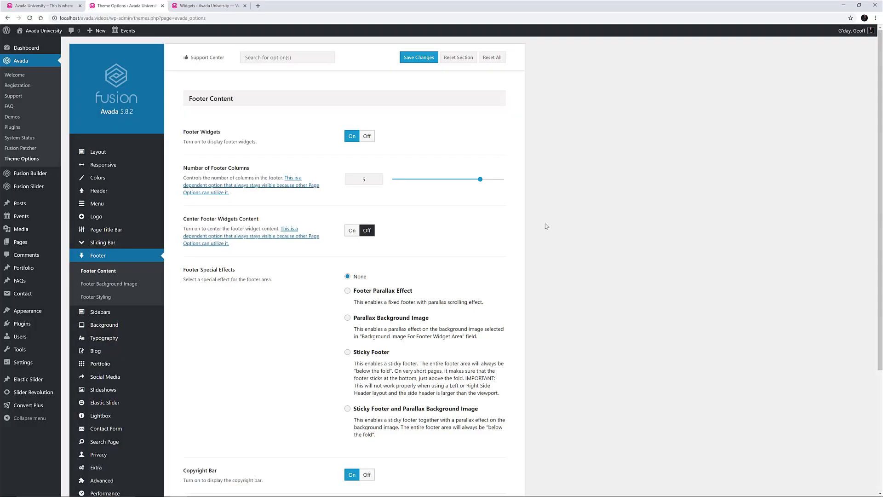
Compare the Copyright Text setting with the site's copyright bar, then open Footer Background Image settings.
{"action": "scroll", "coordinate": [546, 226], "scroll_direction": "down", "scroll_amount": 3}
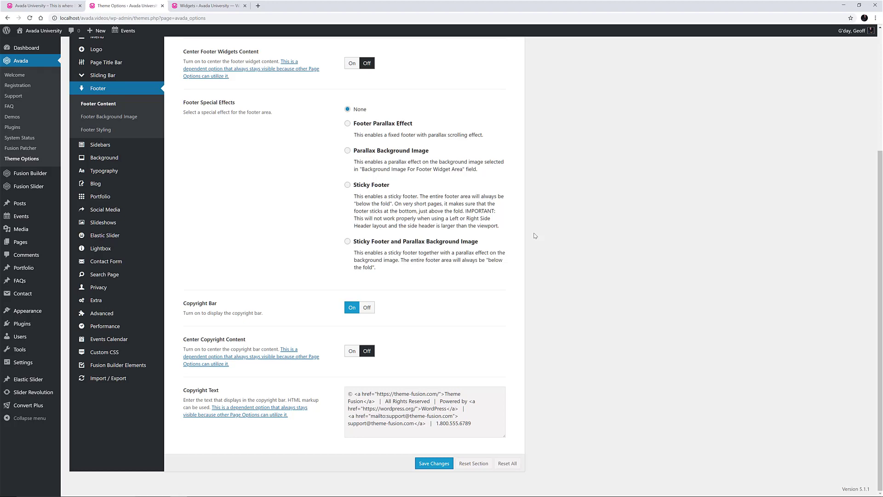
{"action": "left_click", "coordinate": [28, 6]}
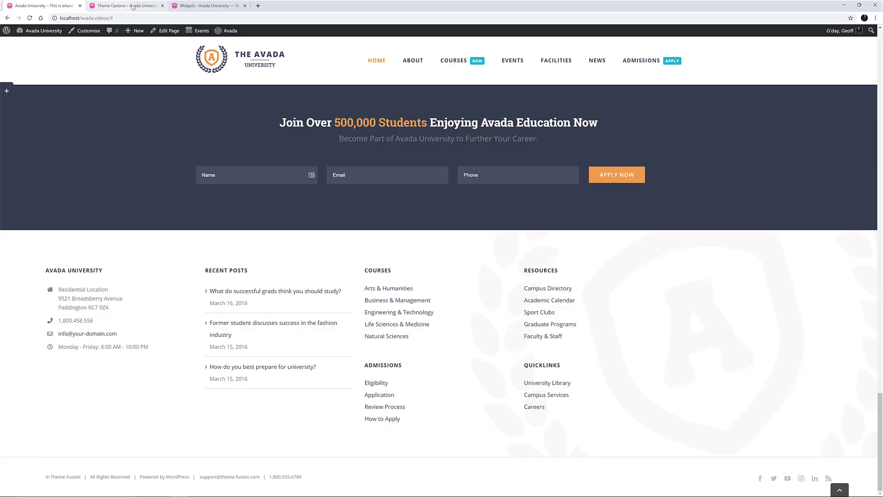
{"action": "left_click", "coordinate": [131, 6]}
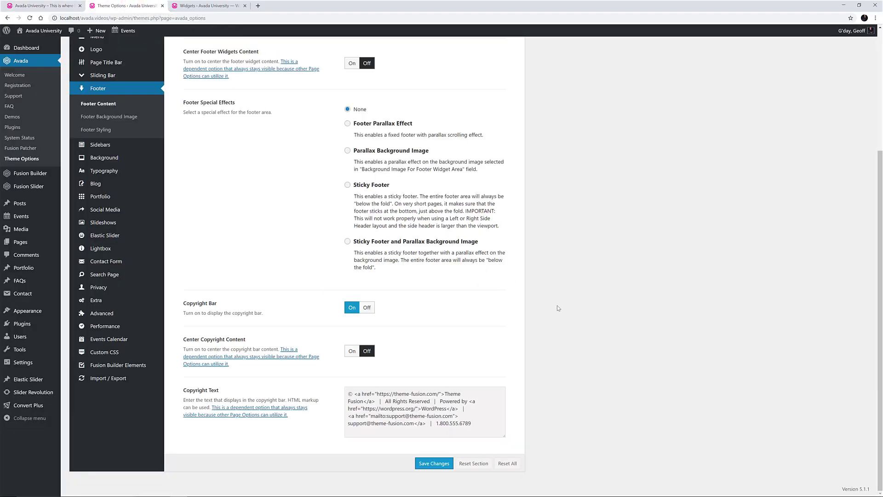
{"action": "scroll", "coordinate": [559, 285], "scroll_direction": "up", "scroll_amount": 4}
{"action": "left_click", "coordinate": [109, 284]}
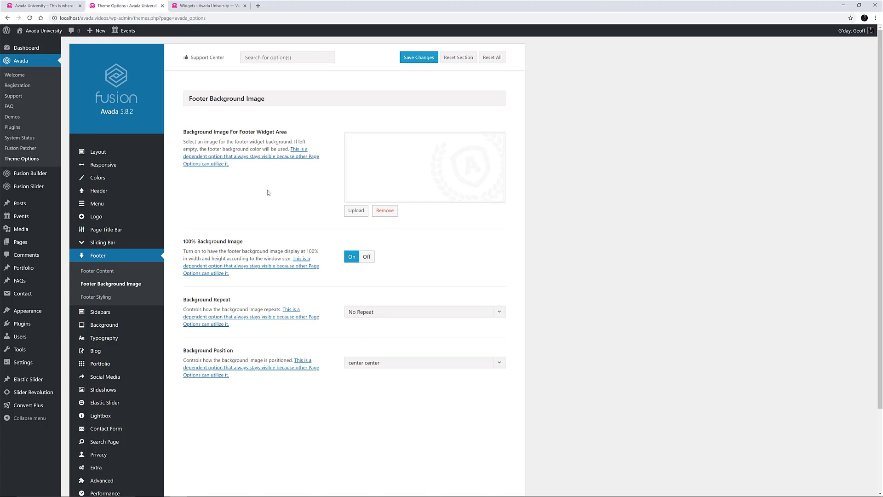
{"action": "left_click", "coordinate": [427, 174]}
Open Footer Styling, with 100% footer width and padding values, and compare against the live footer.
{"action": "left_click", "coordinate": [95, 298]}
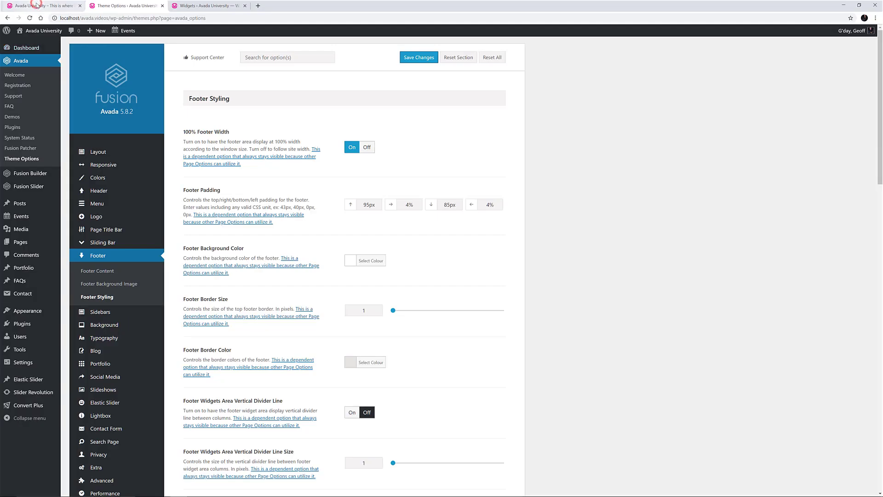
{"action": "left_click", "coordinate": [37, 6]}
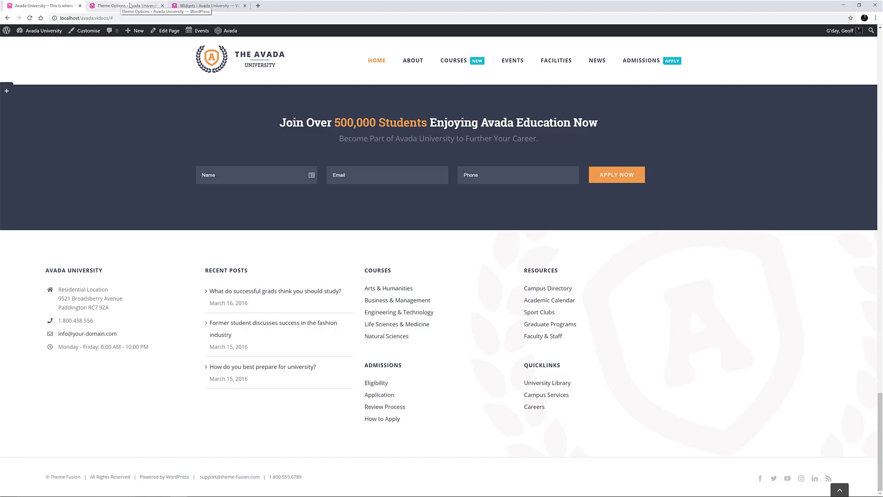
{"action": "left_click", "coordinate": [129, 6]}
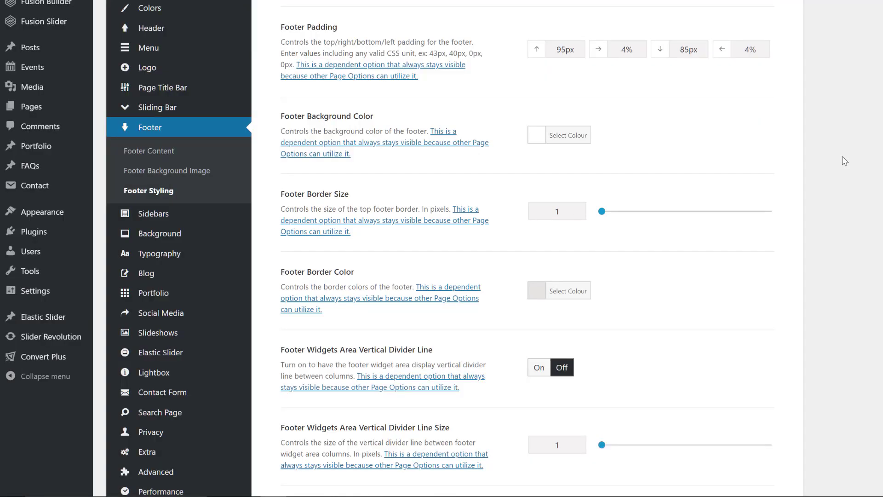
{"action": "scroll", "coordinate": [845, 161], "scroll_direction": "down", "scroll_amount": 7}
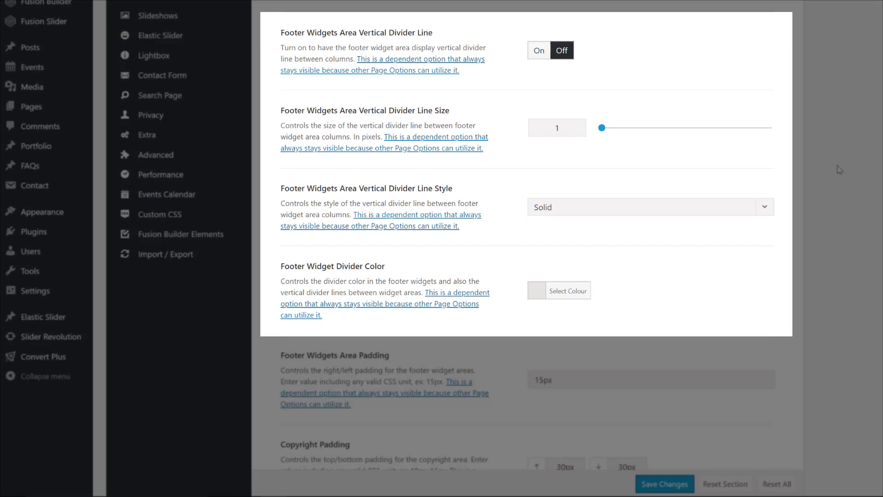
{"action": "scroll", "coordinate": [844, 179], "scroll_direction": "down", "scroll_amount": 7}
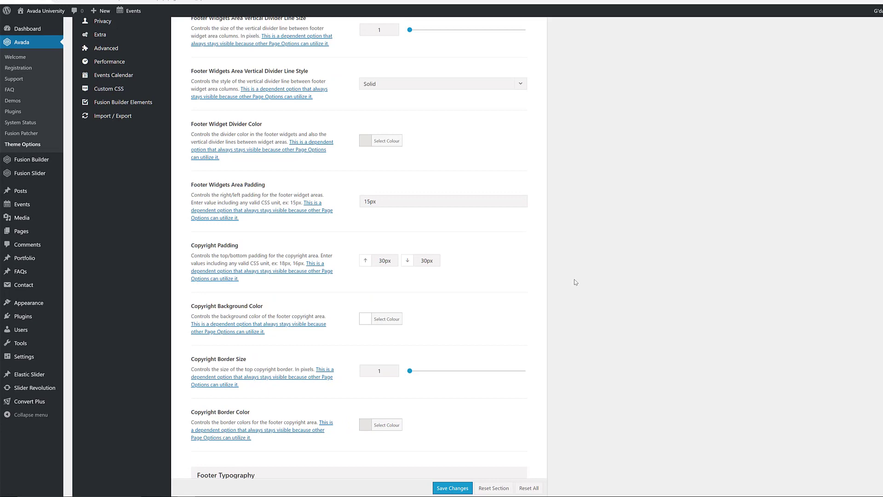
{"action": "scroll", "coordinate": [842, 189], "scroll_direction": "down", "scroll_amount": 5}
{"action": "scroll", "coordinate": [548, 299], "scroll_direction": "down", "scroll_amount": 2}
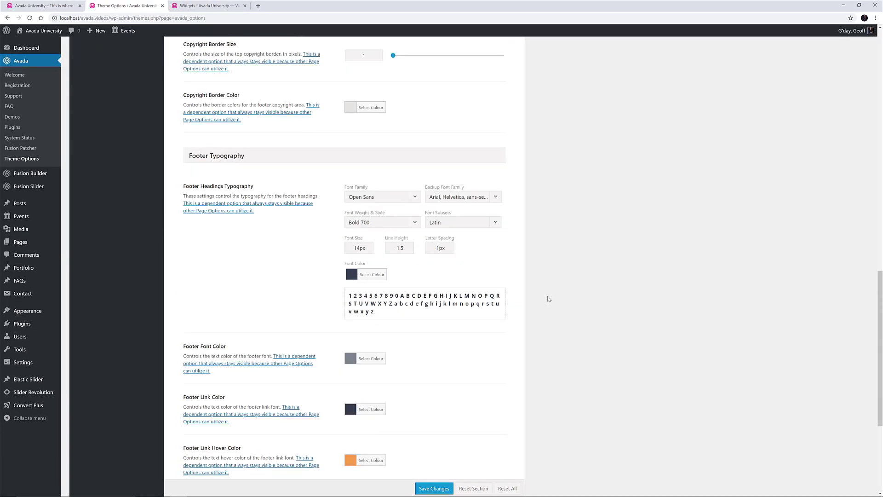
{"action": "scroll", "coordinate": [548, 299], "scroll_direction": "down", "scroll_amount": 2}
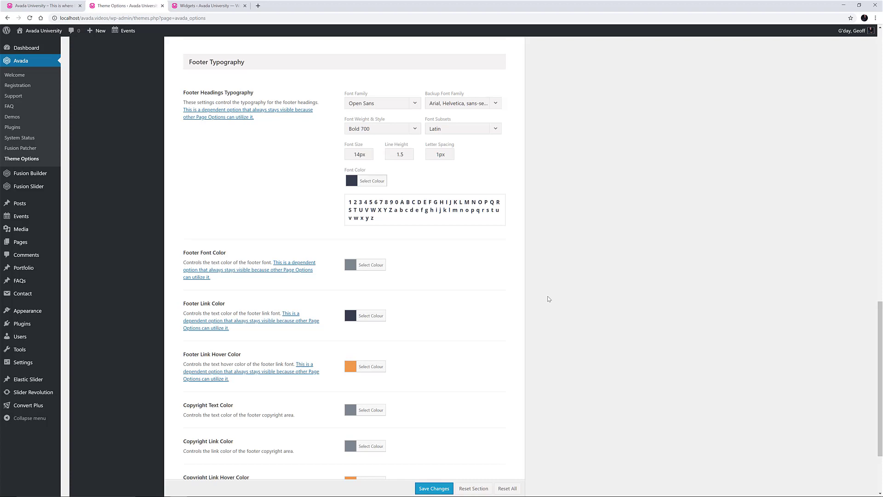
{"action": "scroll", "coordinate": [548, 297], "scroll_direction": "up", "scroll_amount": 20}
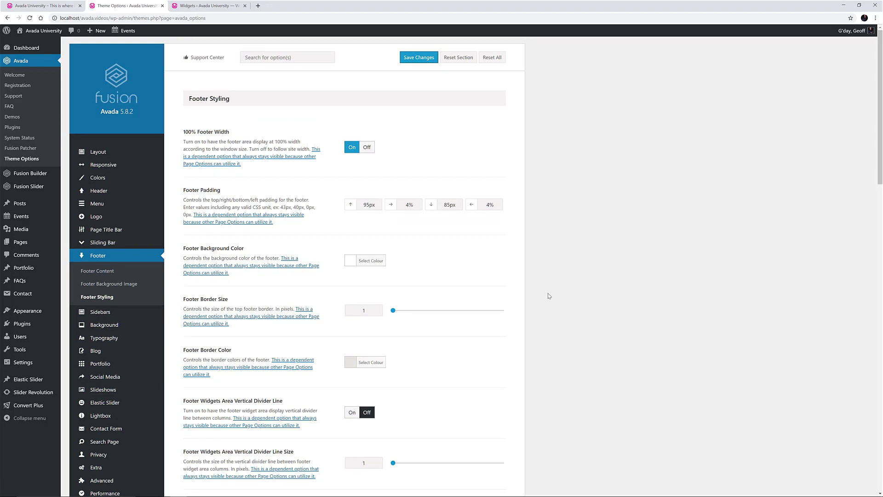
Open the footer social icons settings, then the Social Media Icons list of Facebook, Twitter, Youtube, Instagram, LinkedIn, RSS.
{"action": "mouse_move", "coordinate": [108, 380]}
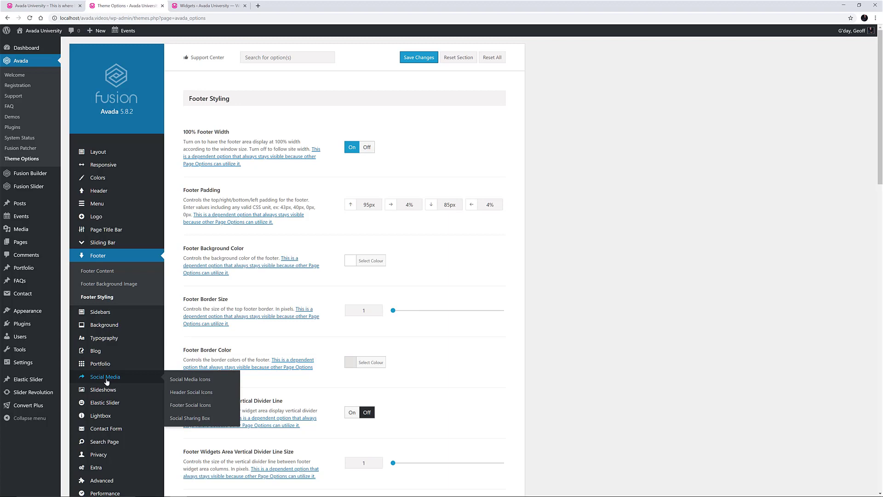
{"action": "left_click", "coordinate": [189, 407]}
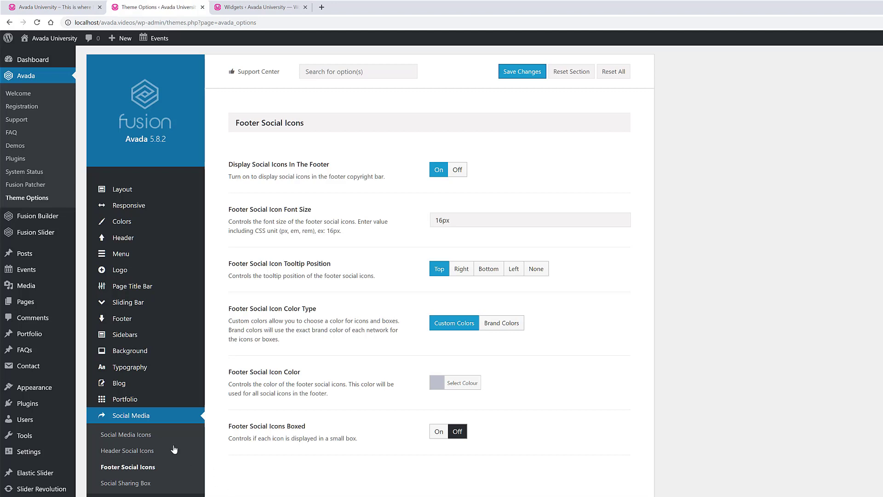
{"action": "left_click", "coordinate": [144, 436]}
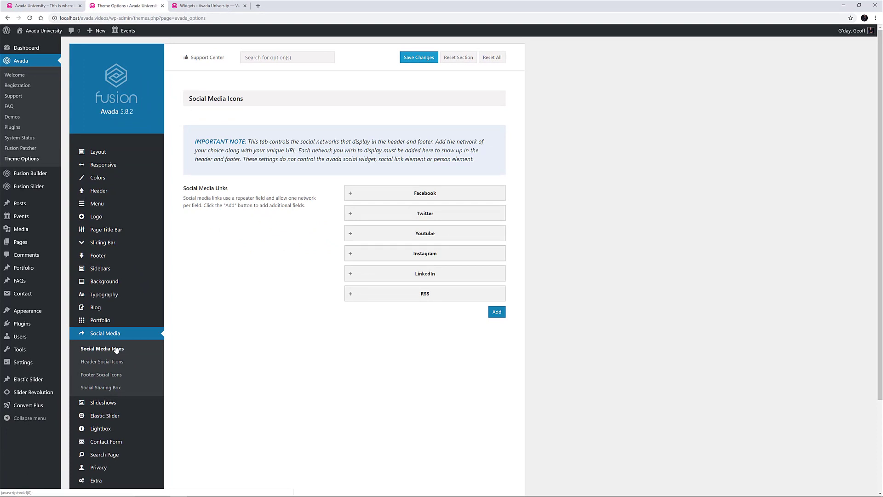
On the Widgets page, expand Footer Widget 1's 'Avada University' Custom HTML widget and compare with the site's contact column.
{"action": "left_click", "coordinate": [201, 7]}
{"action": "scroll", "coordinate": [503, 302], "scroll_direction": "down", "scroll_amount": 5}
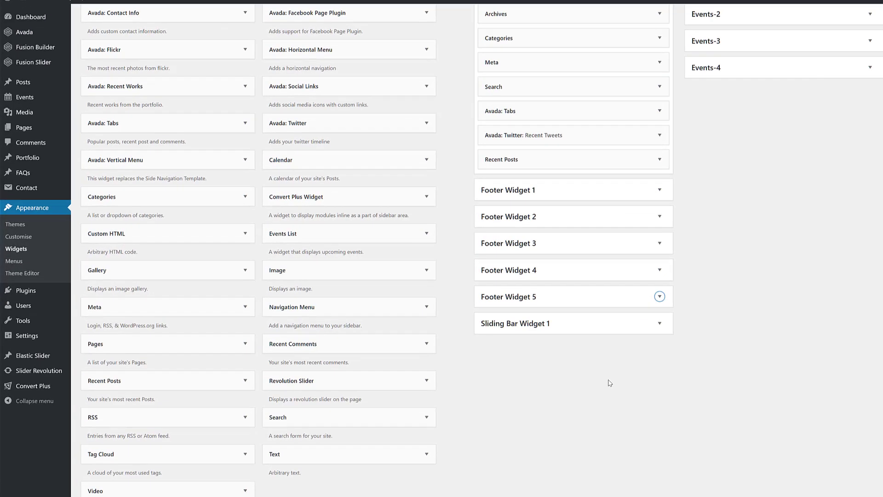
{"action": "scroll", "coordinate": [609, 383], "scroll_direction": "down", "scroll_amount": 3}
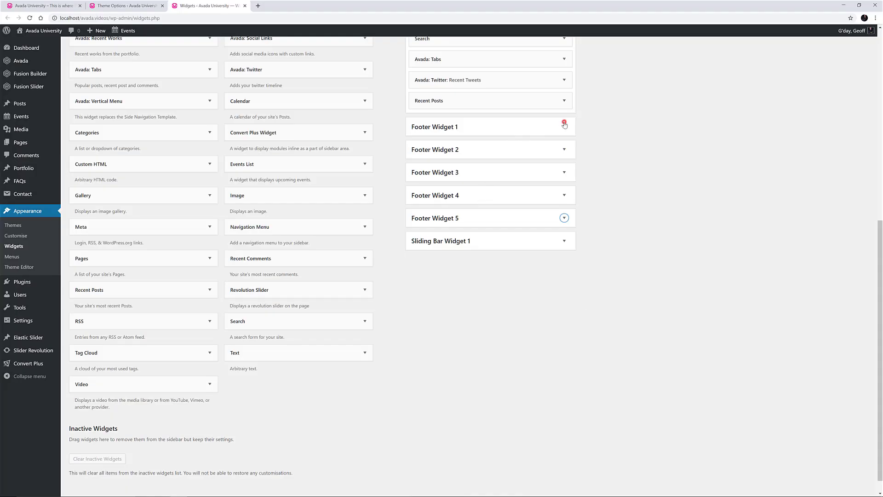
{"action": "left_click", "coordinate": [564, 124]}
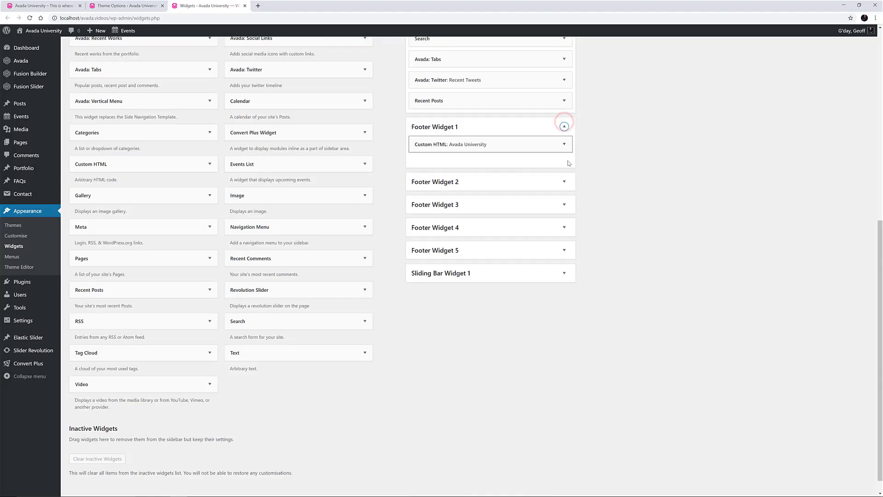
{"action": "left_click", "coordinate": [565, 144]}
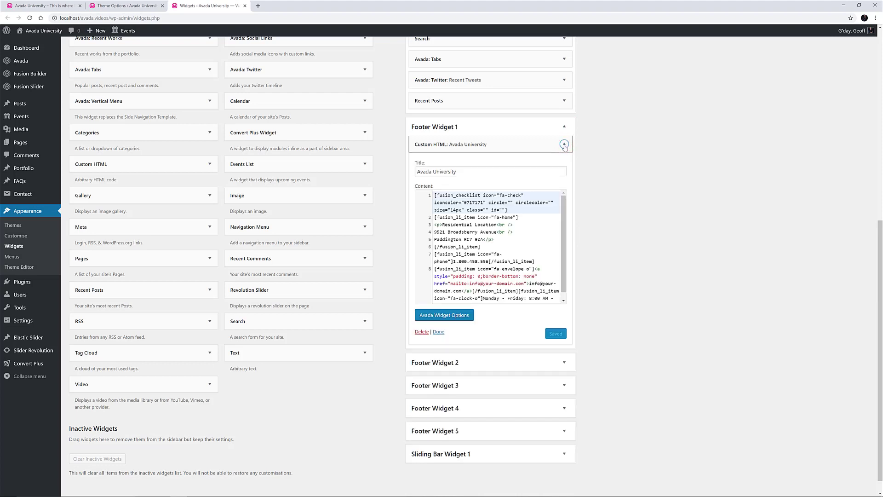
{"action": "left_click", "coordinate": [62, 5]}
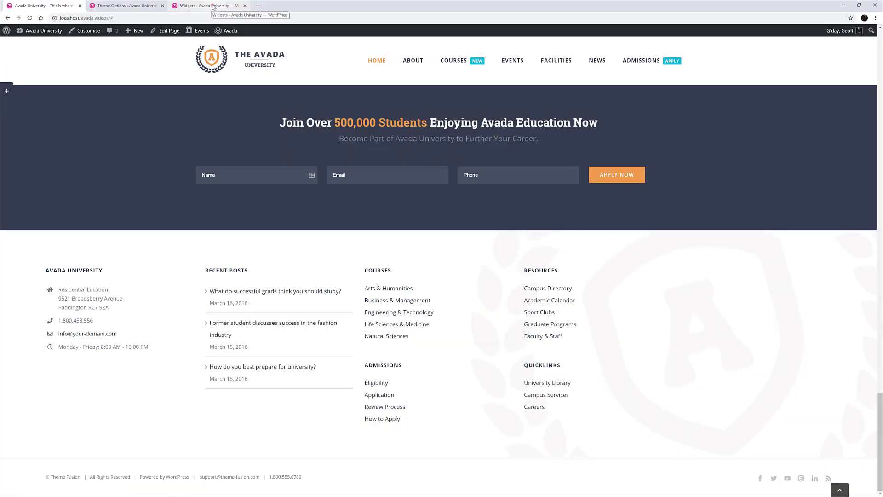
{"action": "left_click", "coordinate": [208, 6]}
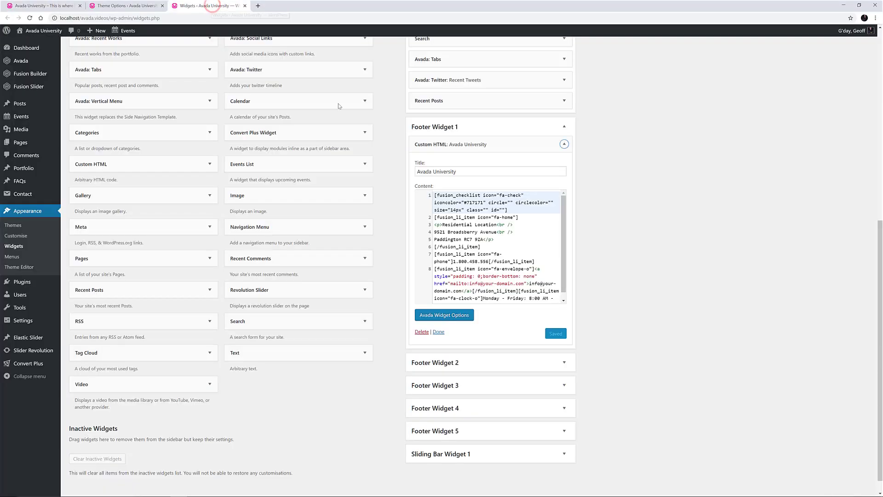
Collapse Footer Widget 1 and check Footer Widget 2's Recent Posts widget against the live footer.
{"action": "left_click", "coordinate": [565, 129]}
{"action": "left_click", "coordinate": [564, 149]}
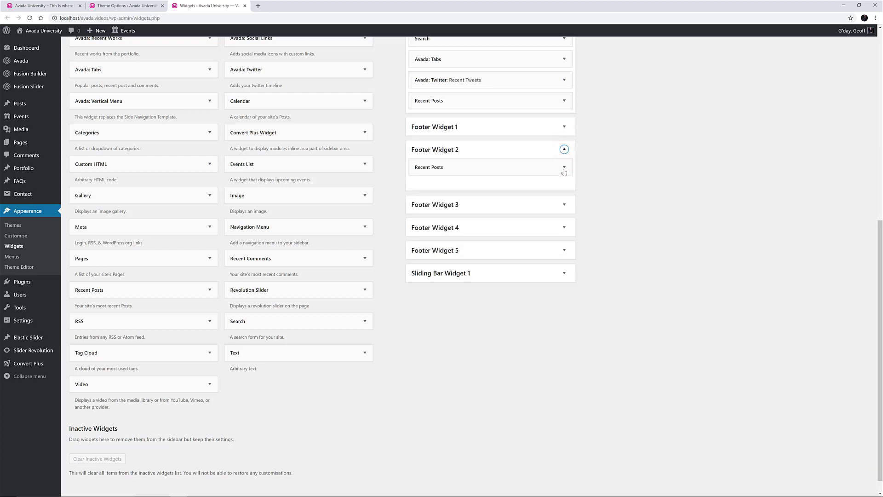
{"action": "left_click", "coordinate": [564, 168]}
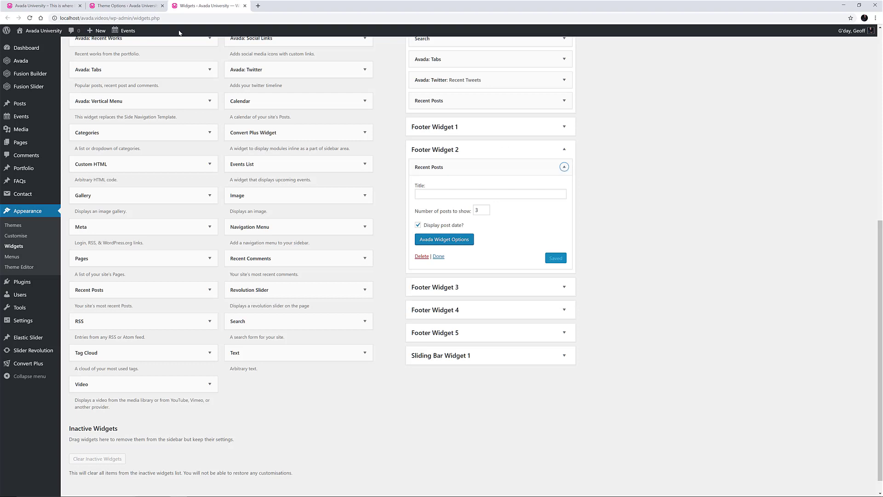
{"action": "left_click", "coordinate": [55, 5]}
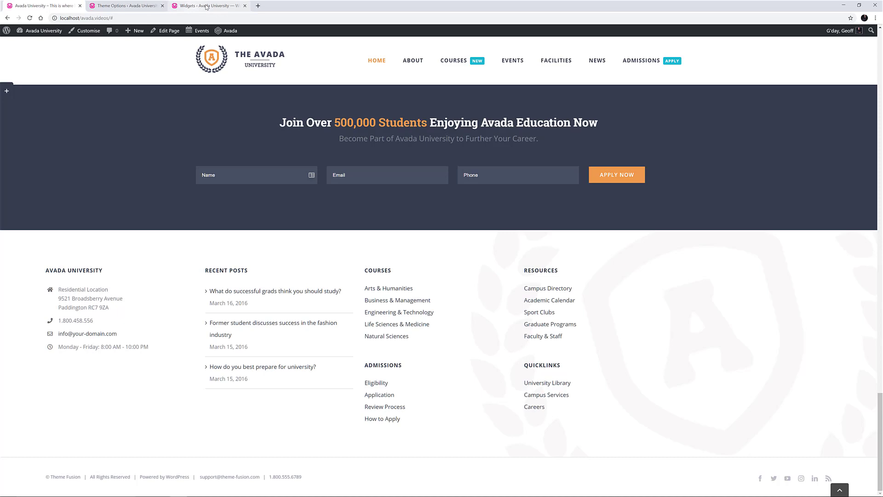
{"action": "left_click", "coordinate": [207, 5]}
Collapse Footer Widget 2, expand Footer Widget 3's Courses widget, and view the live Courses column.
{"action": "left_click", "coordinate": [565, 150]}
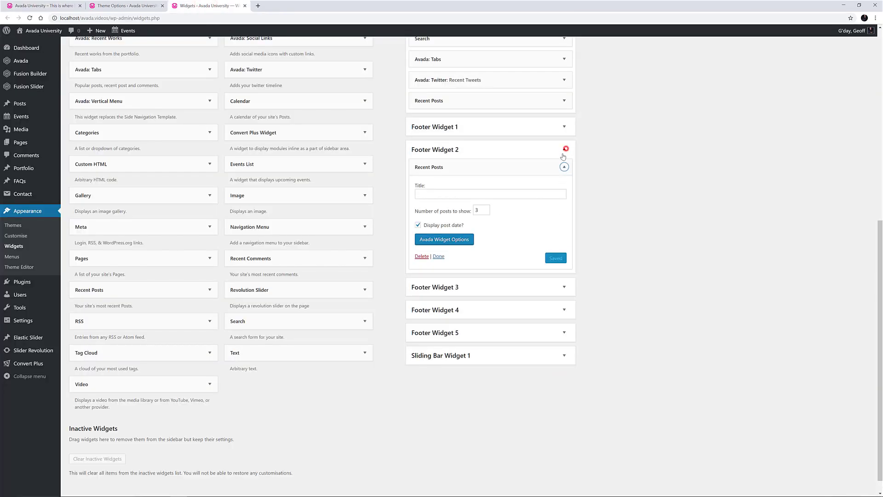
{"action": "left_click", "coordinate": [565, 173]}
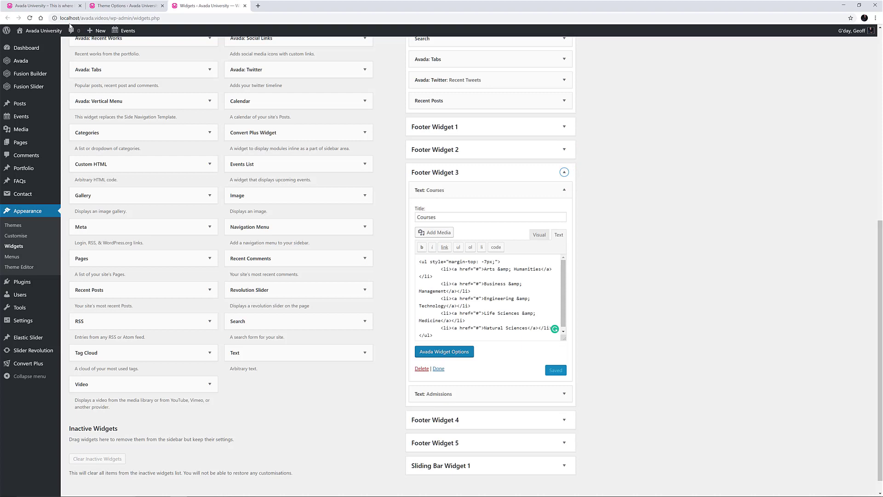
{"action": "left_click", "coordinate": [34, 4]}
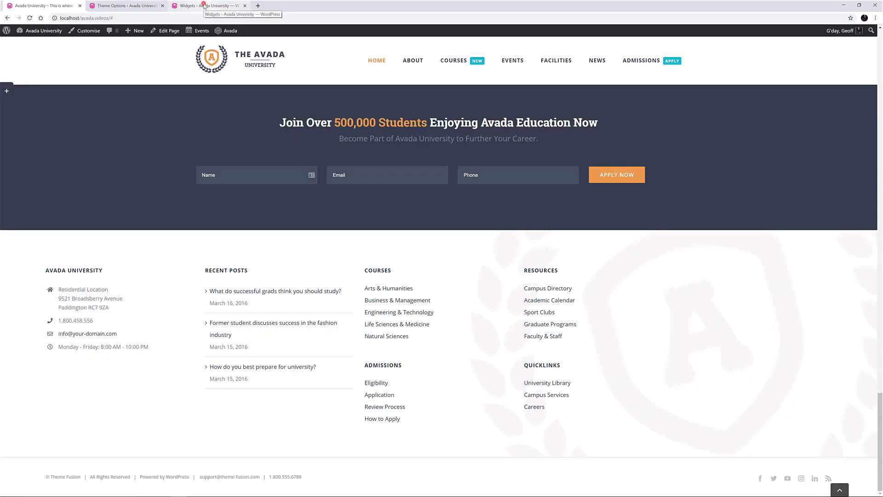
Collapse Footer Widget 3, show that Footer Widget 5 is empty, and view the live footer's empty fifth column.
{"action": "left_click", "coordinate": [205, 6]}
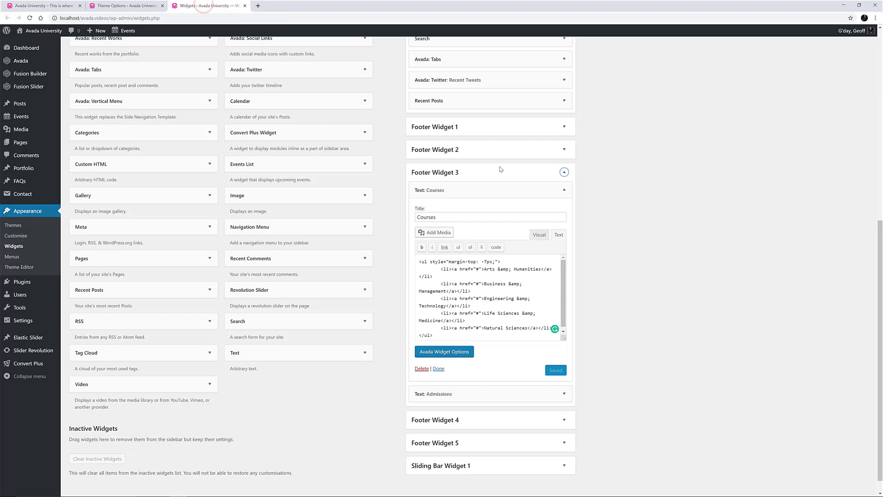
{"action": "left_click", "coordinate": [566, 171]}
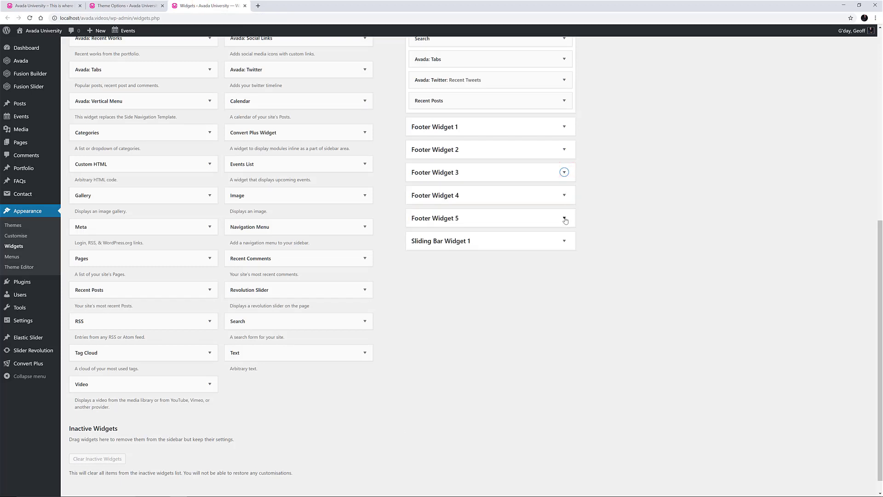
{"action": "left_click", "coordinate": [564, 218]}
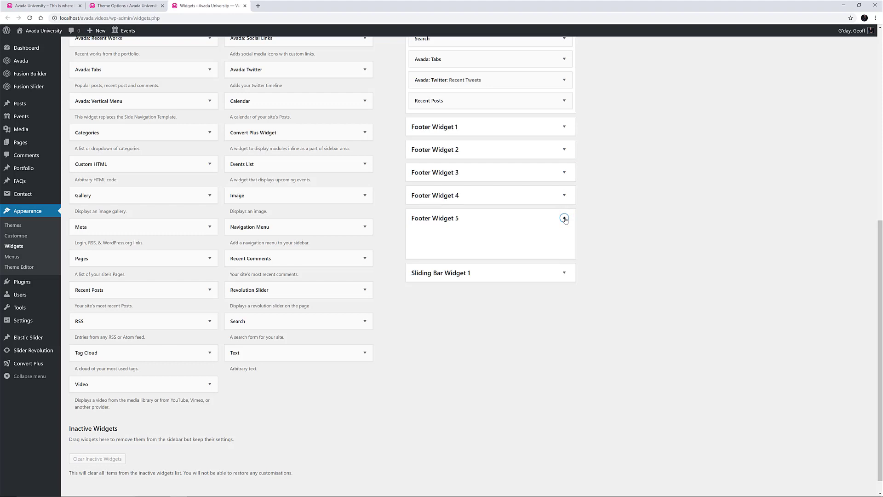
{"action": "left_click", "coordinate": [20, 6]}
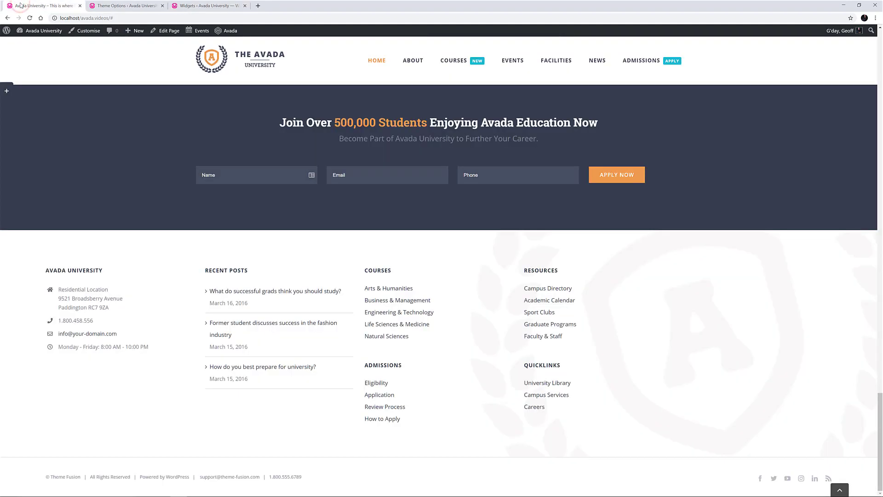